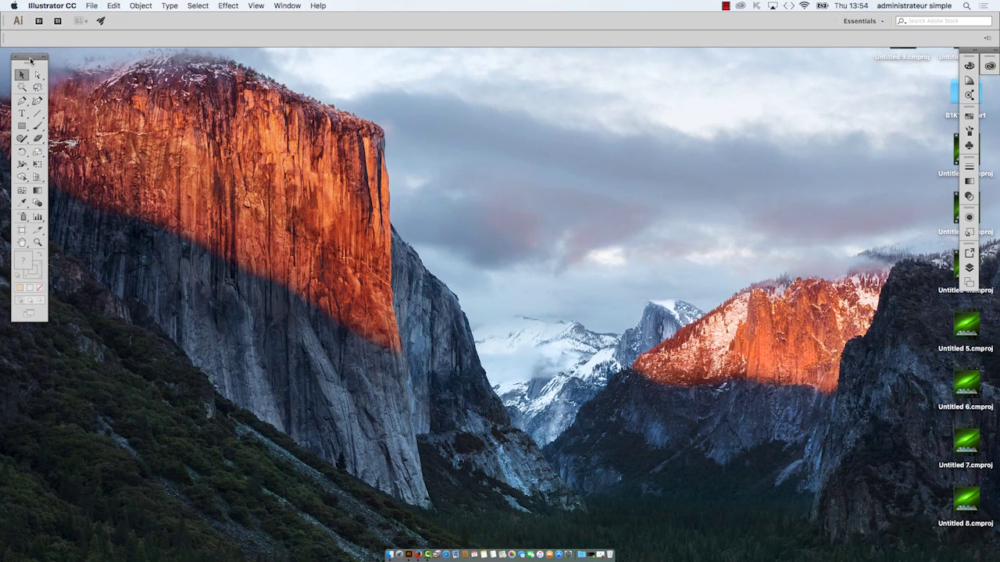
# Look through the New Document profile list, then cancel the dialog.
pyautogui.click(90, 5)
pyautogui.click(105, 18)
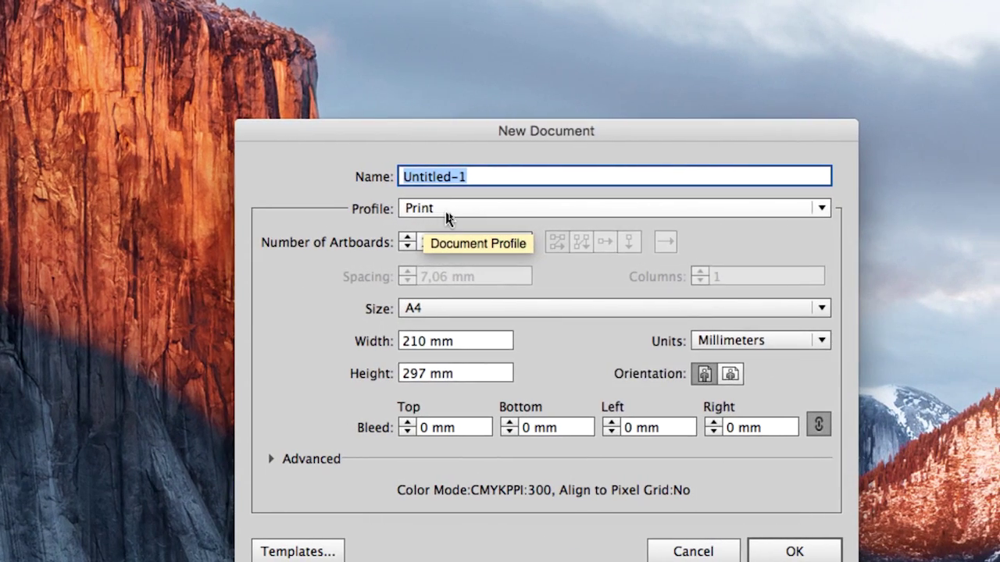
pyautogui.click(442, 213)
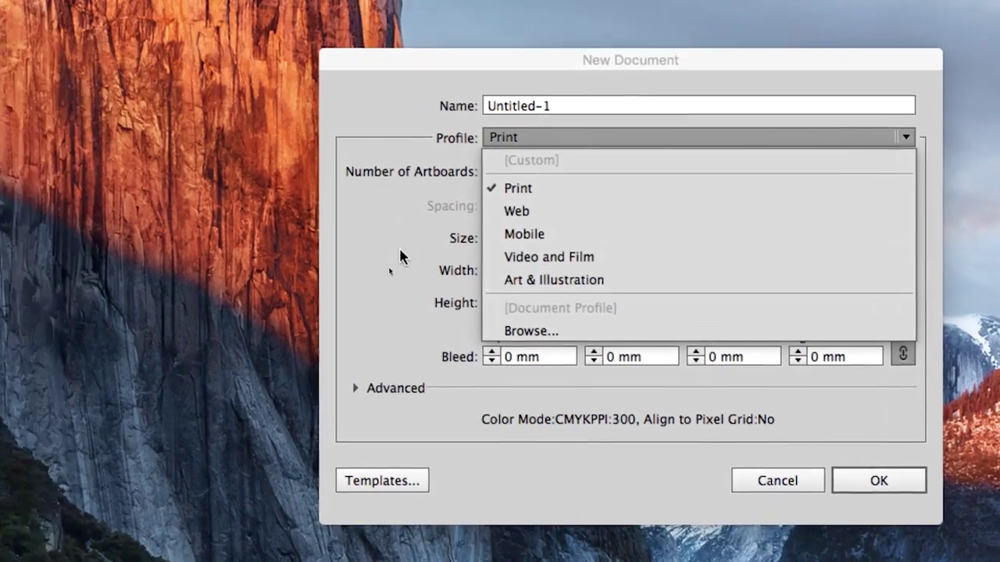
pyautogui.click(384, 107)
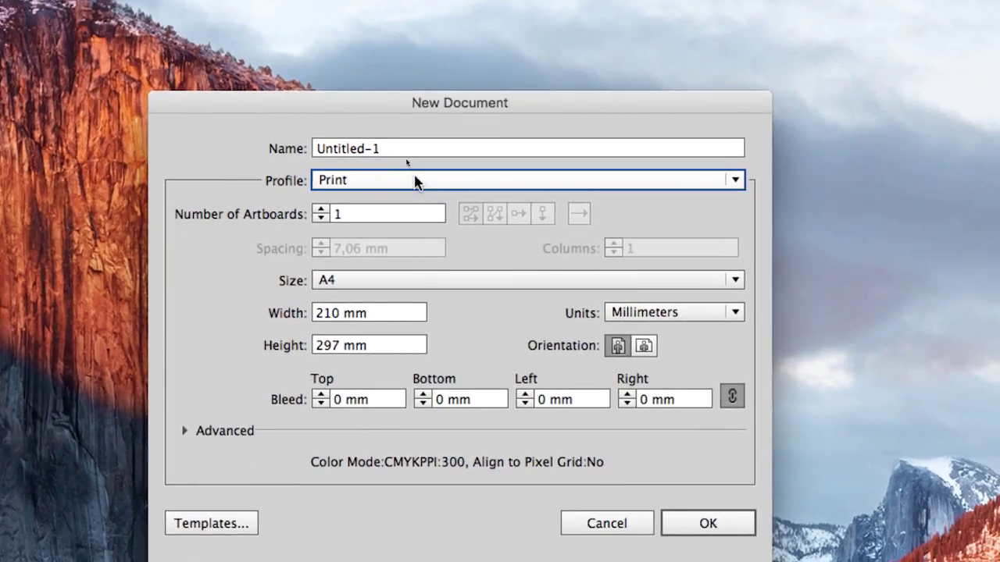
pyautogui.click(500, 256)
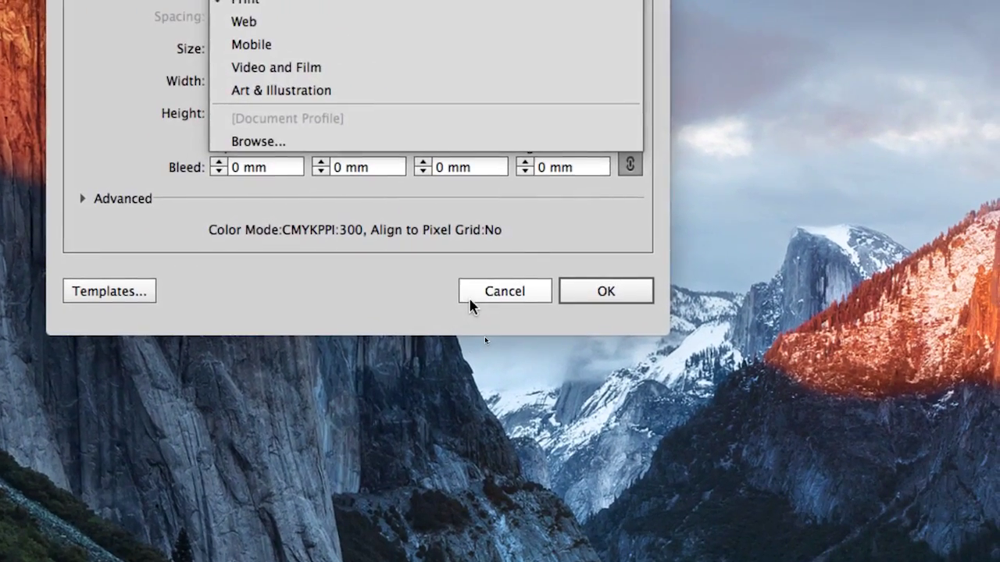
pyautogui.click(470, 300)
pyautogui.click(471, 301)
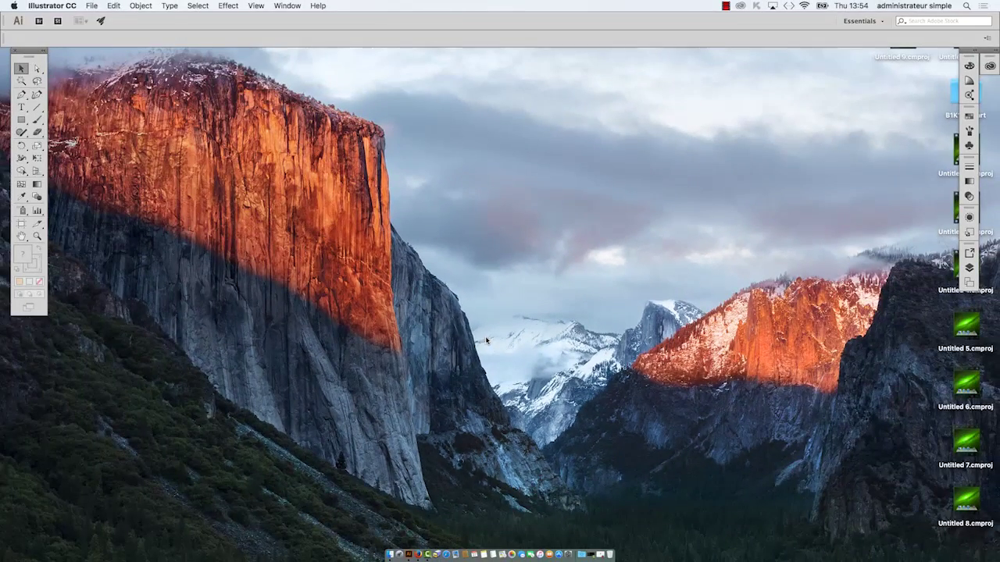
# Create a new 297 × 210 mm landscape document with RGB colour mode.
pyautogui.click(91, 6)
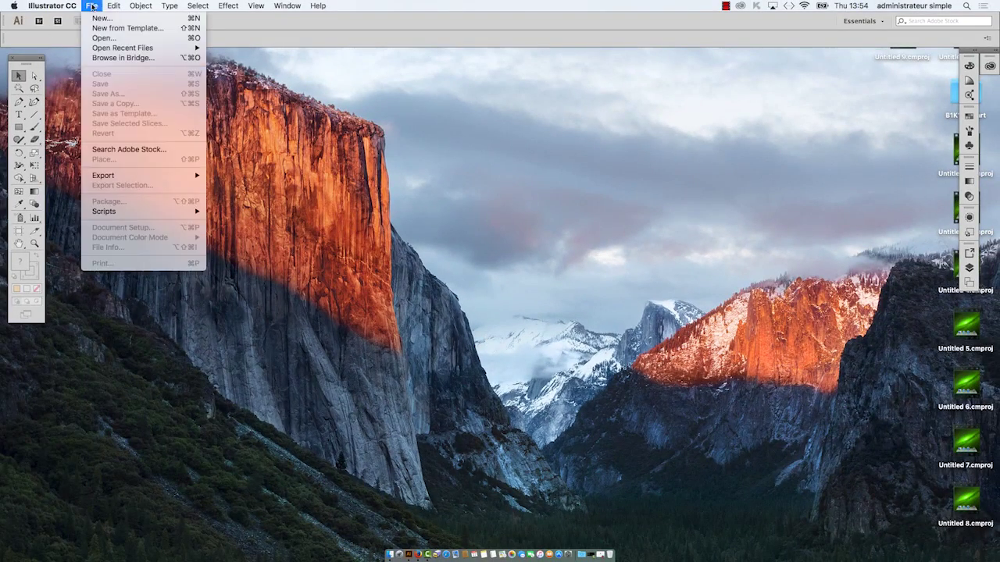
pyautogui.click(109, 17)
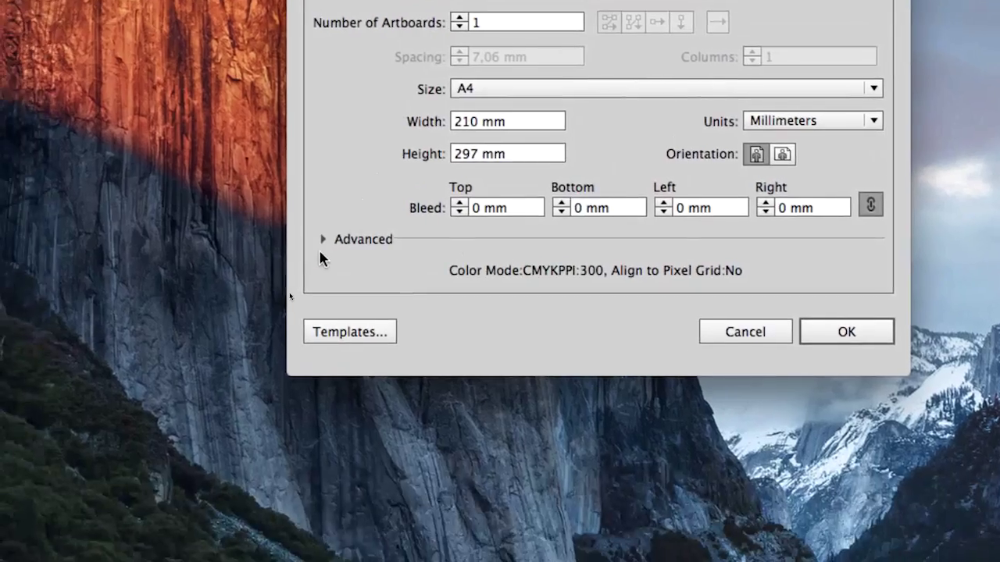
pyautogui.click(291, 287)
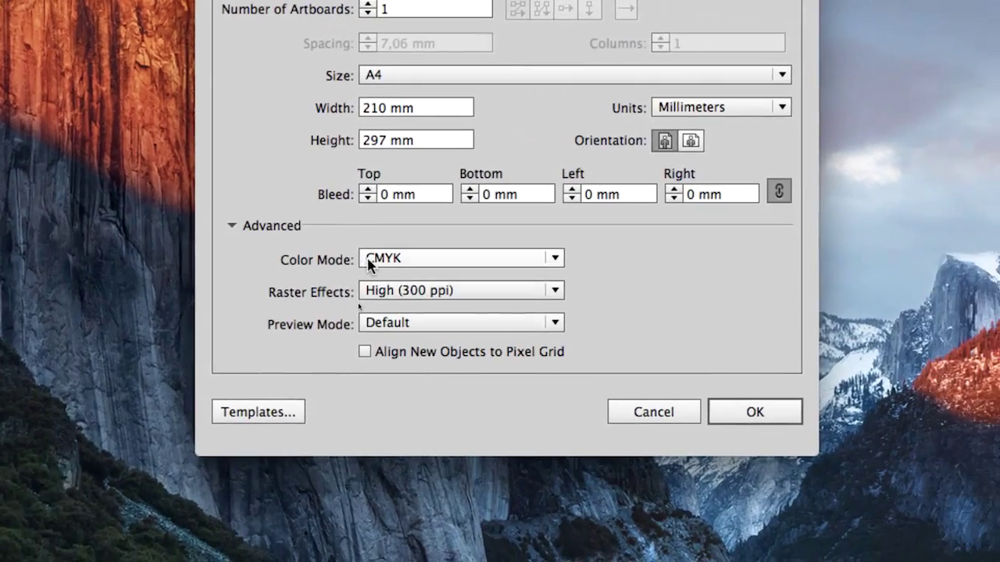
pyautogui.click(465, 277)
pyautogui.click(469, 324)
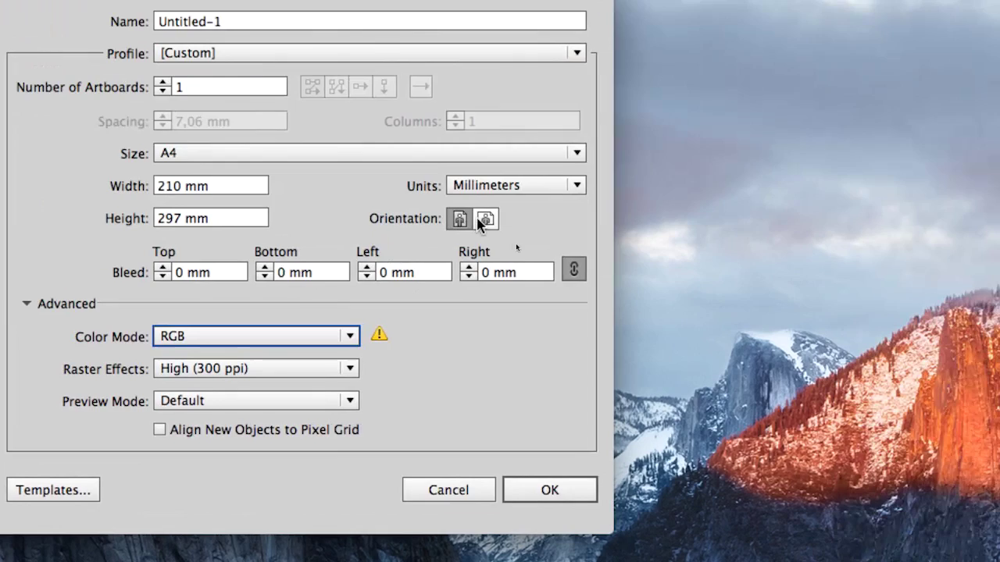
pyautogui.click(639, 148)
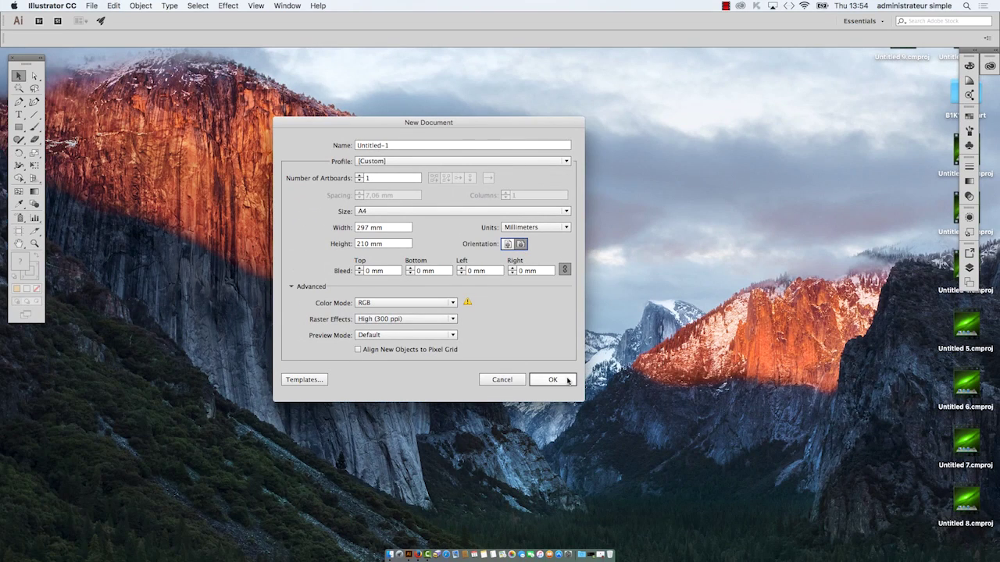
pyautogui.click(543, 485)
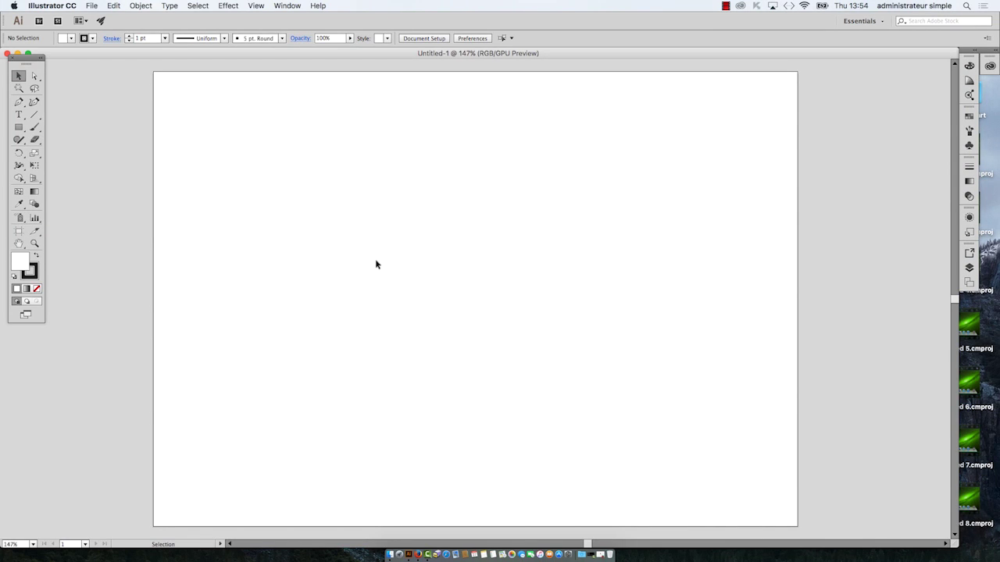
# Switch to a full-screen display mode with F and pan the blank artboard into view.
pyautogui.press('f')
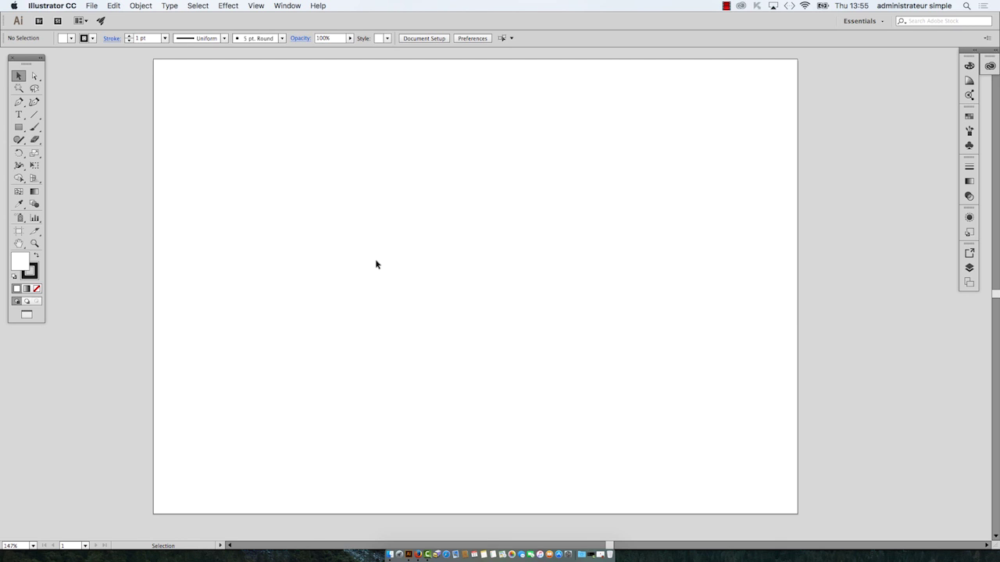
pyautogui.press('space')
pyautogui.moveTo(373, 252); pyautogui.dragTo(698, 292)
pyautogui.moveTo(745, 313); pyautogui.dragTo(411, 250)
pyautogui.press('f')
pyautogui.press('f')
pyautogui.press('f')
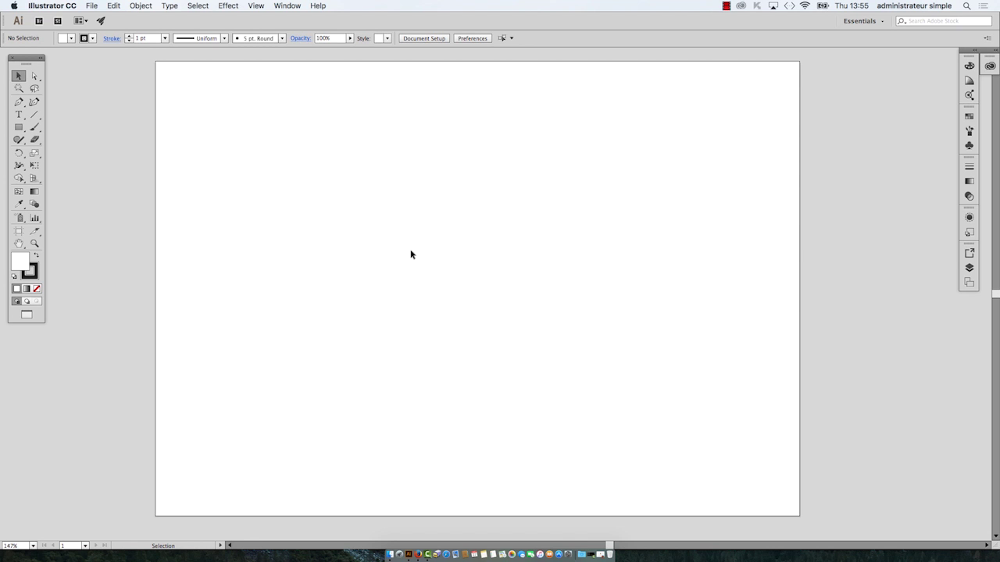
pyautogui.click(300, 5)
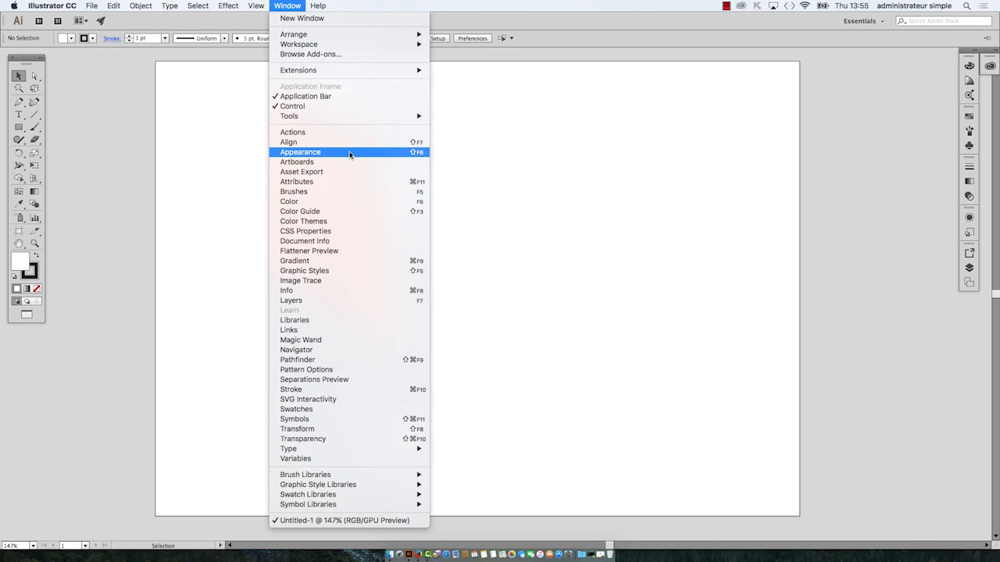
pyautogui.press('Escape')
pyautogui.click(114, 5)
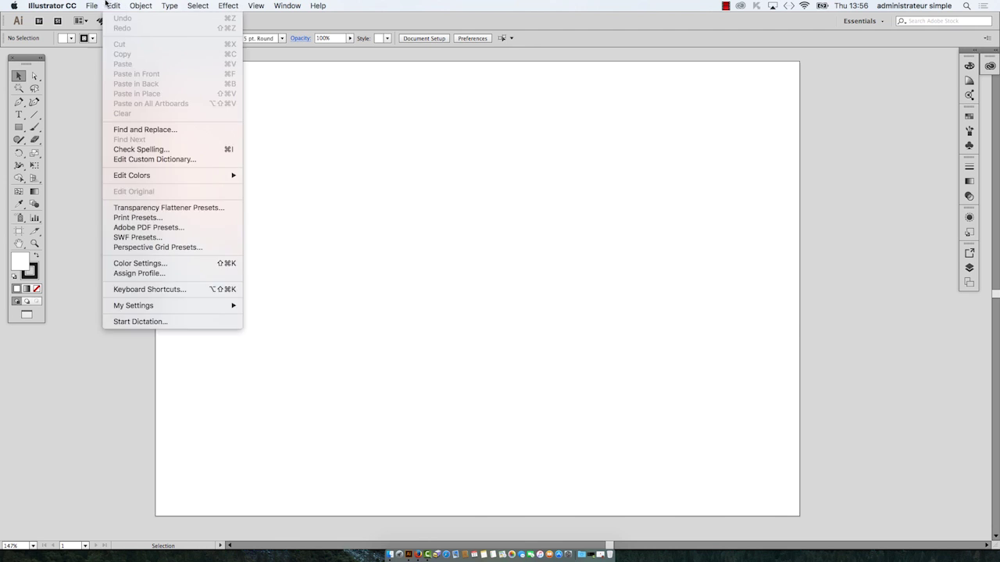
pyautogui.moveTo(94, 6)
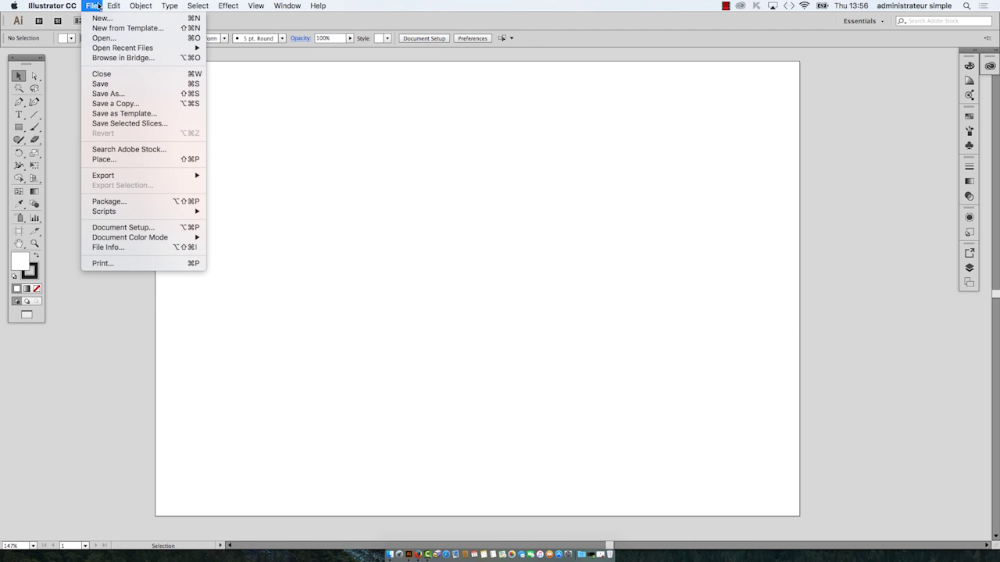
pyautogui.moveTo(143, 241)
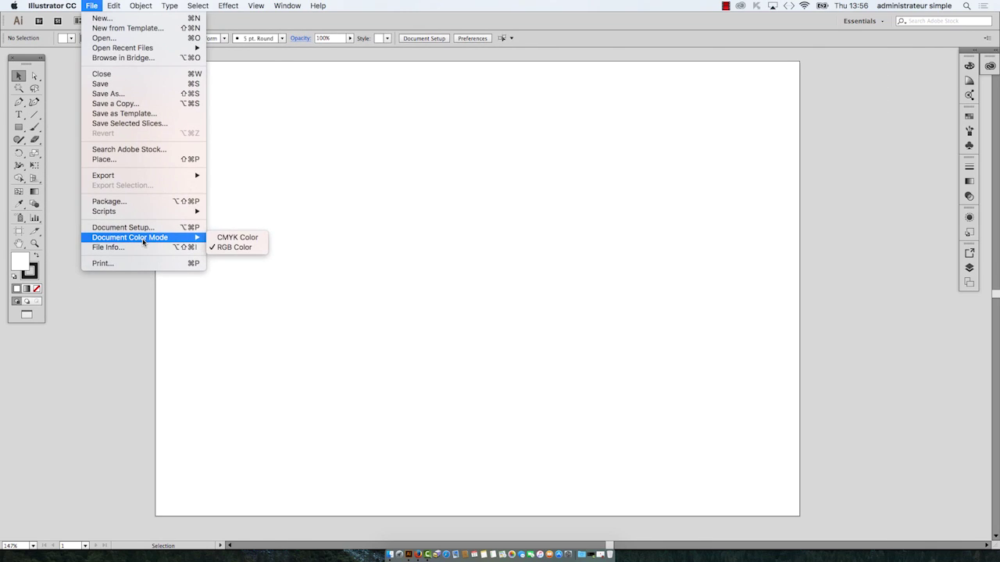
pyautogui.click(569, 20)
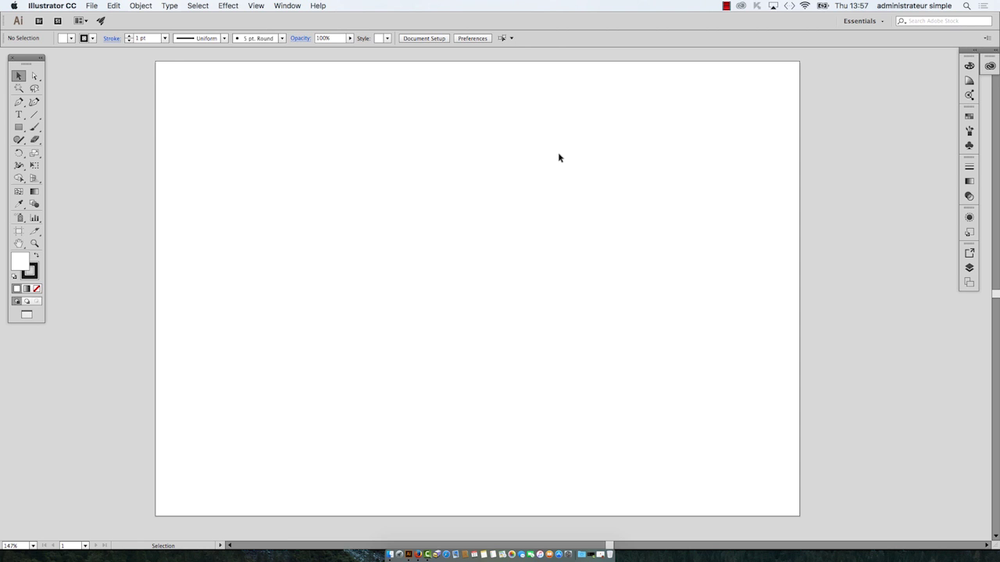
# Draw a circle with the Ellipse tool, move it down and right, and reselect it.
pyautogui.moveTo(27, 57); pyautogui.dragTo(103, 79)
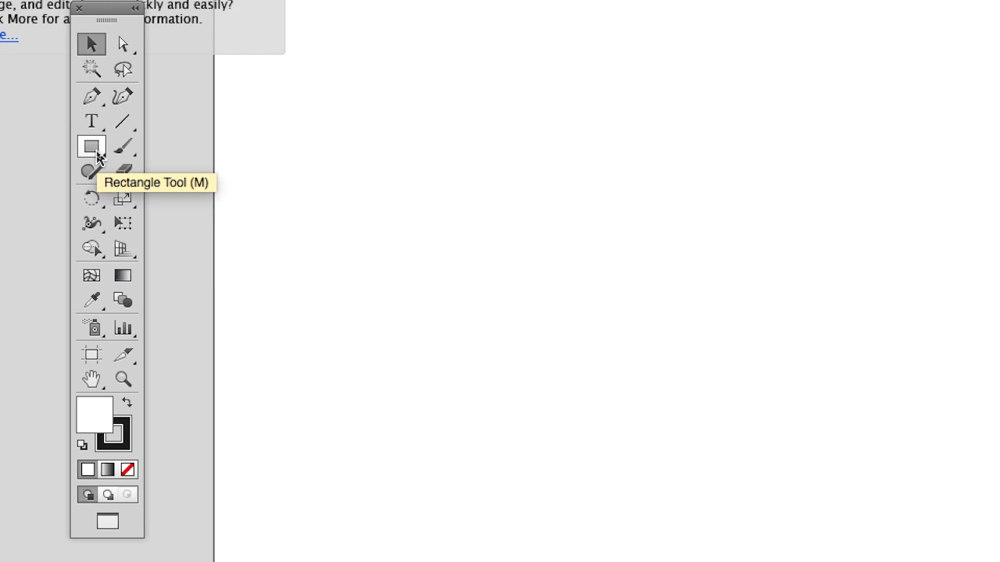
pyautogui.click(97, 154)
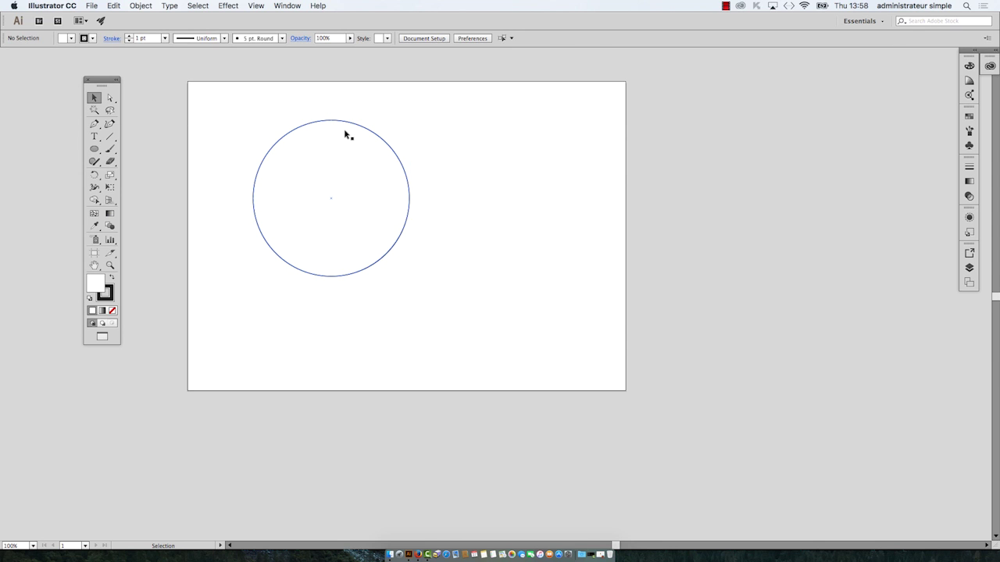
pyautogui.moveTo(371, 131); pyautogui.dragTo(410, 169)
pyautogui.click(497, 235)
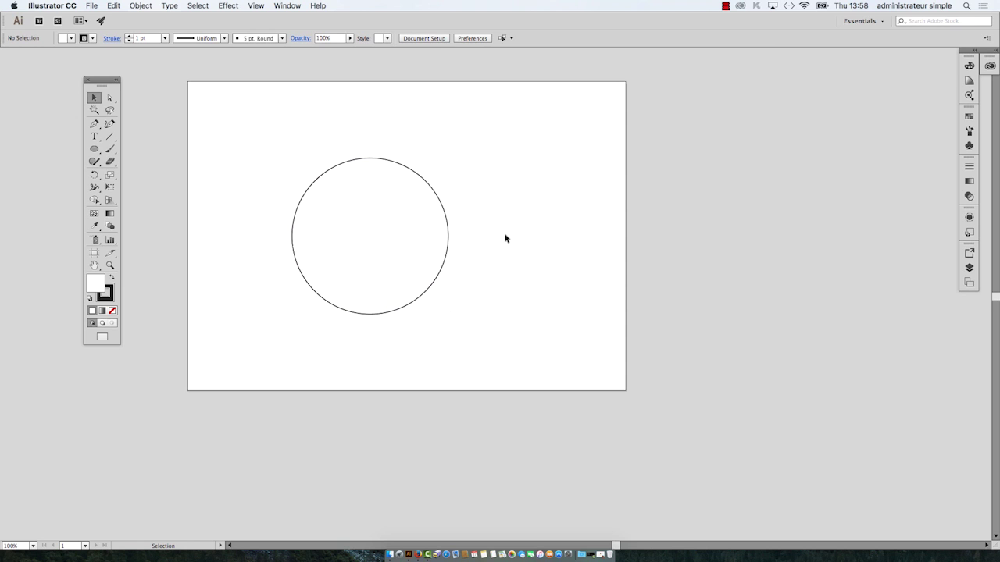
pyautogui.click(434, 190)
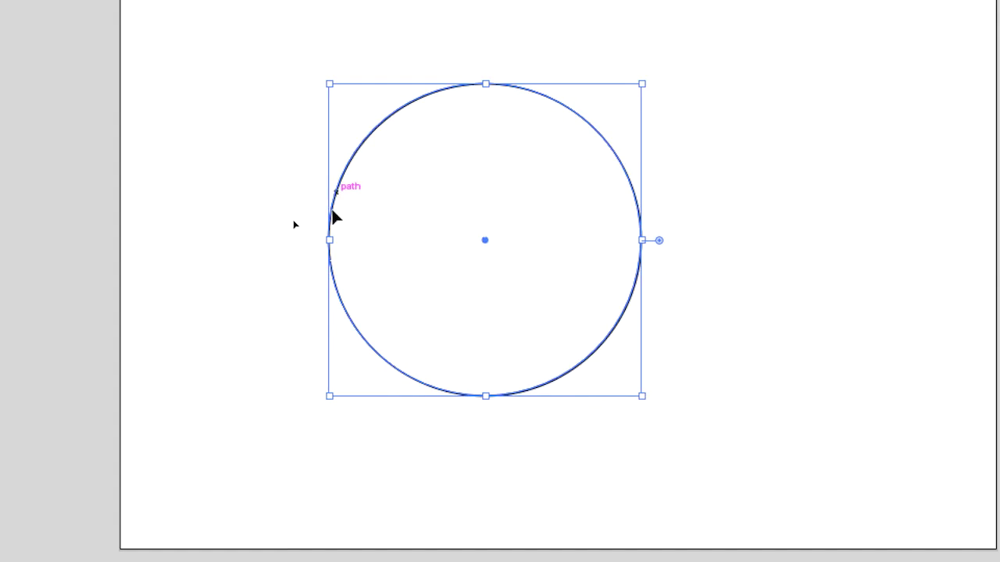
# Hide the bounding box from the View menu, try Free Transform, then return to Selection.
pyautogui.click(295, 12)
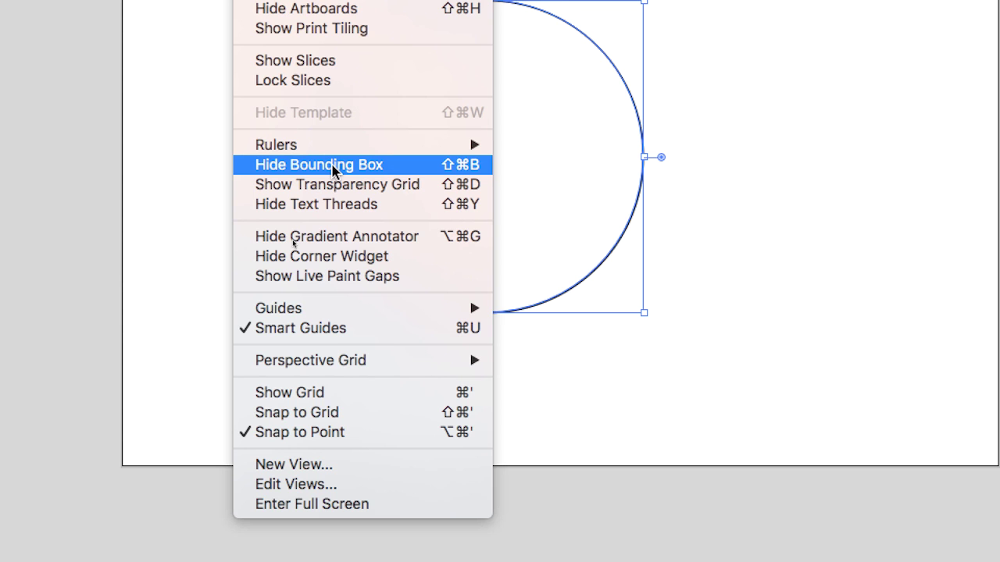
pyautogui.click(333, 166)
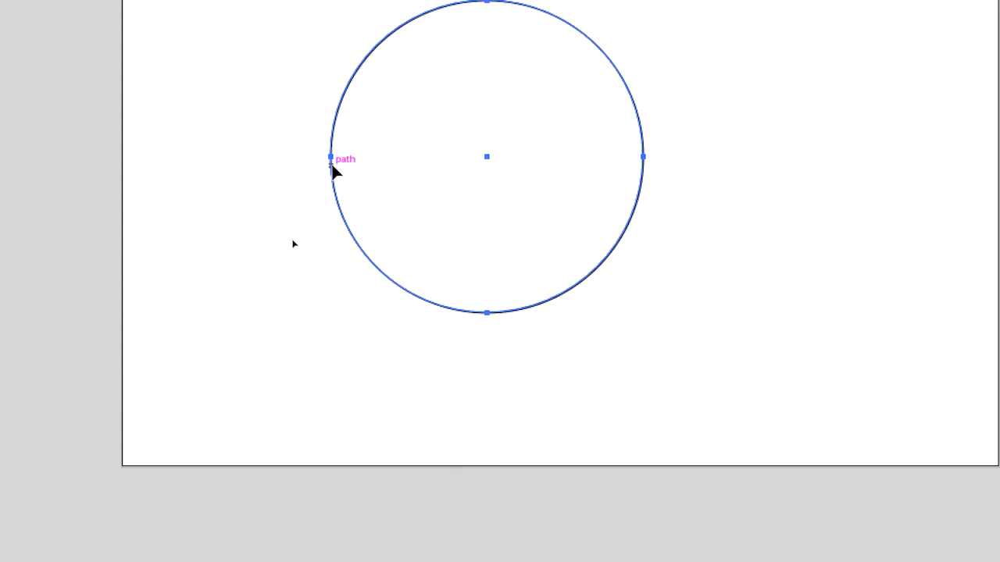
pyautogui.moveTo(197, 59); pyautogui.dragTo(450, 122)
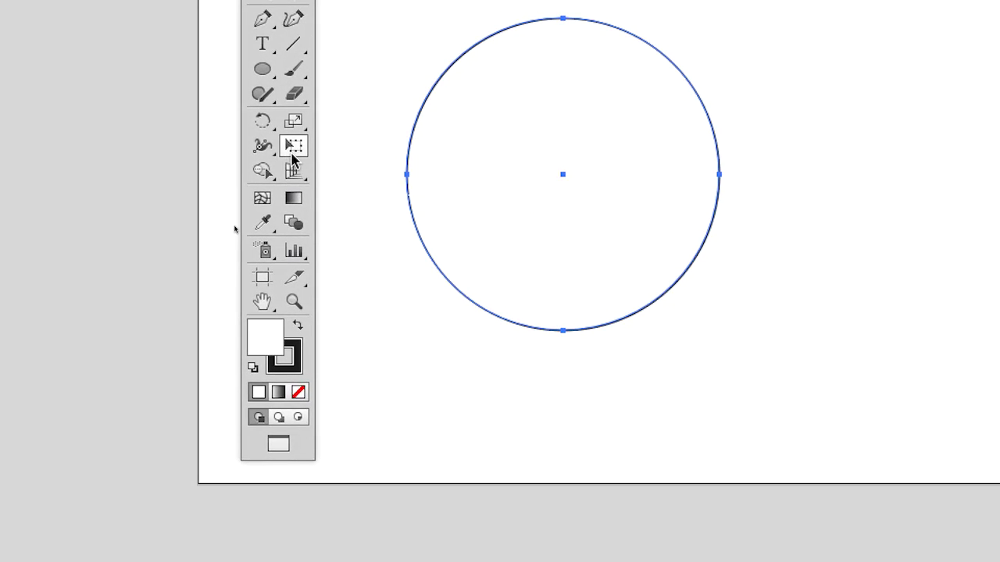
pyautogui.click(294, 136)
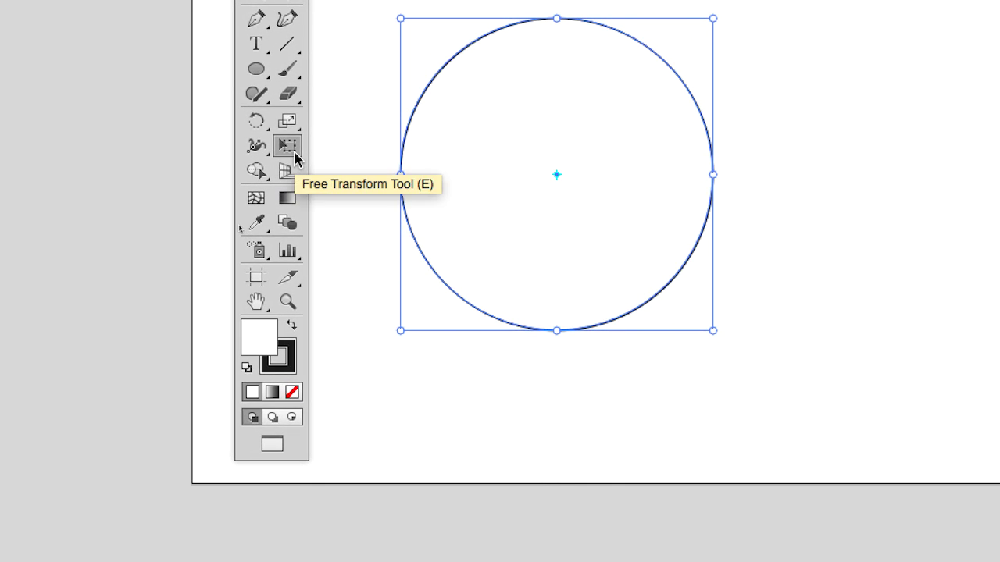
pyautogui.click(277, 83)
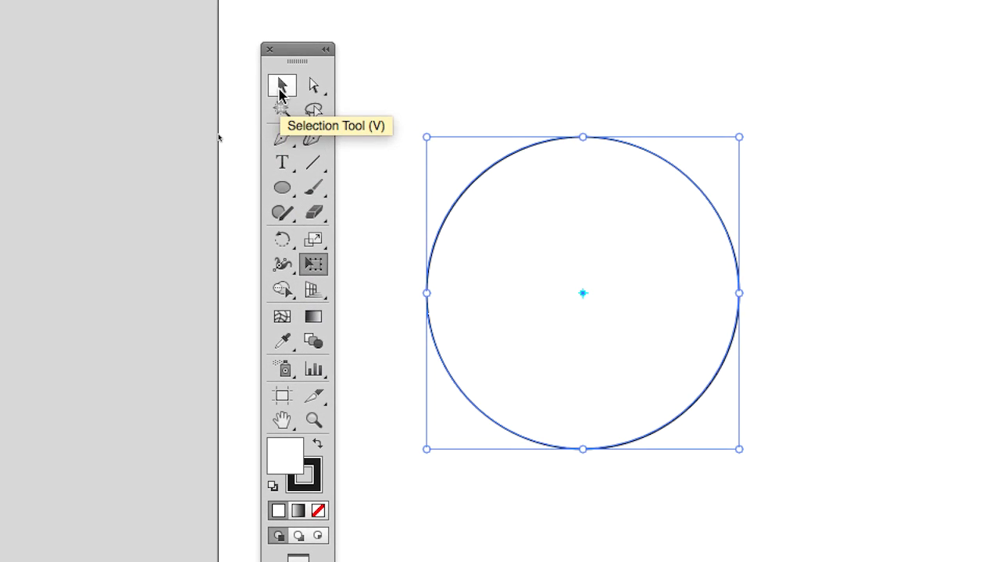
pyautogui.click(336, 114)
# Select and deselect the circle to confirm it shows no bounding box.
pyautogui.click(372, 160)
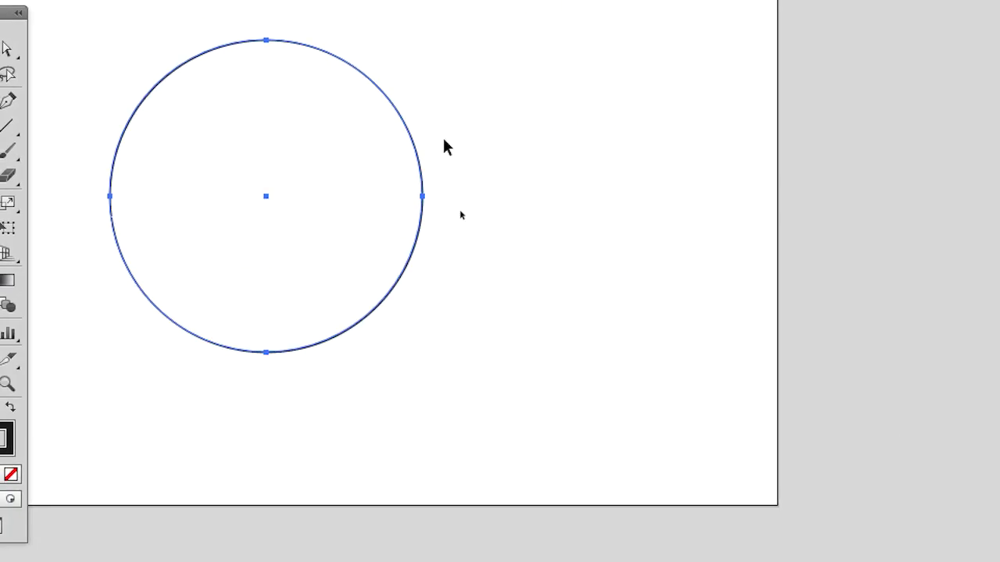
pyautogui.click(682, 137)
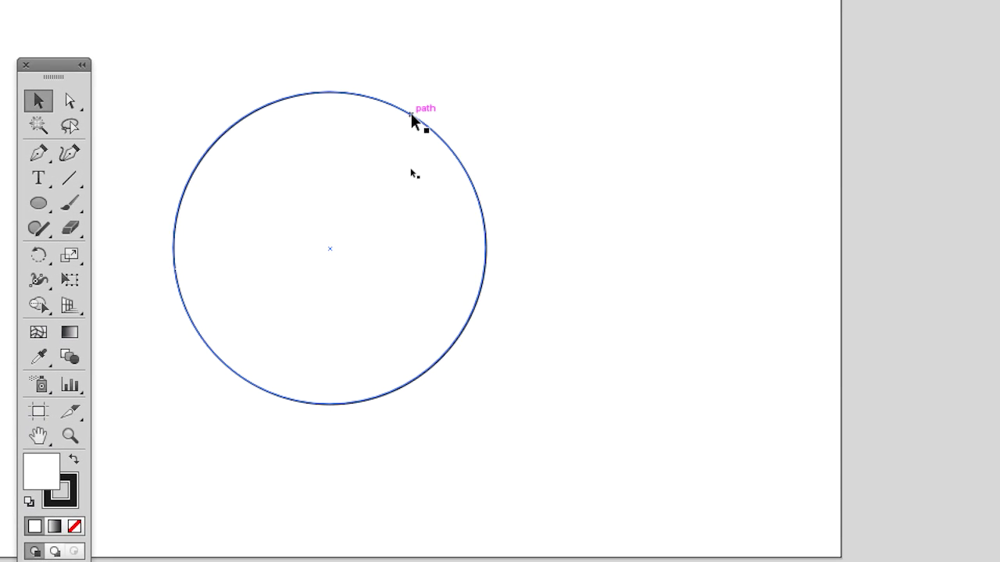
pyautogui.click(391, 136)
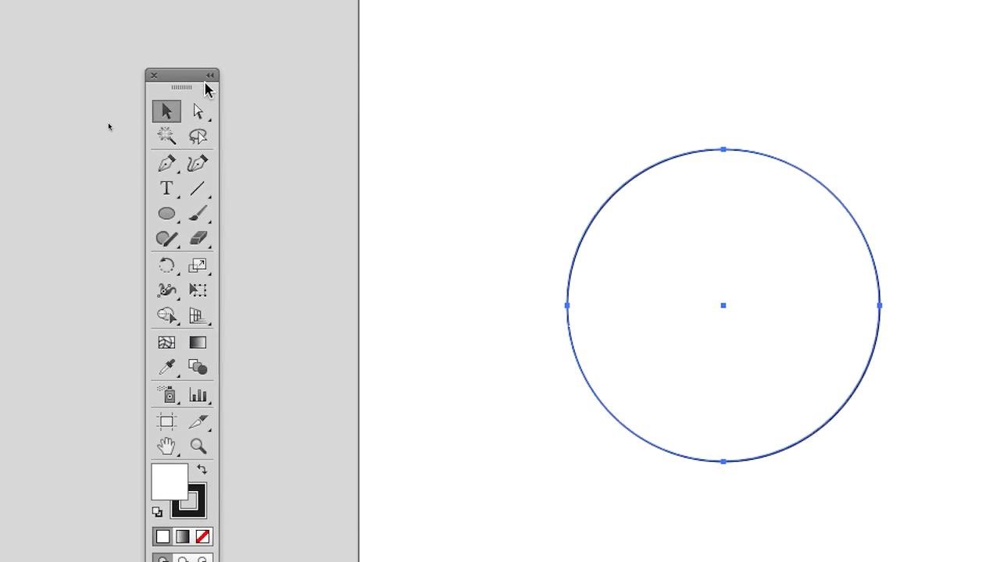
pyautogui.click(382, 137)
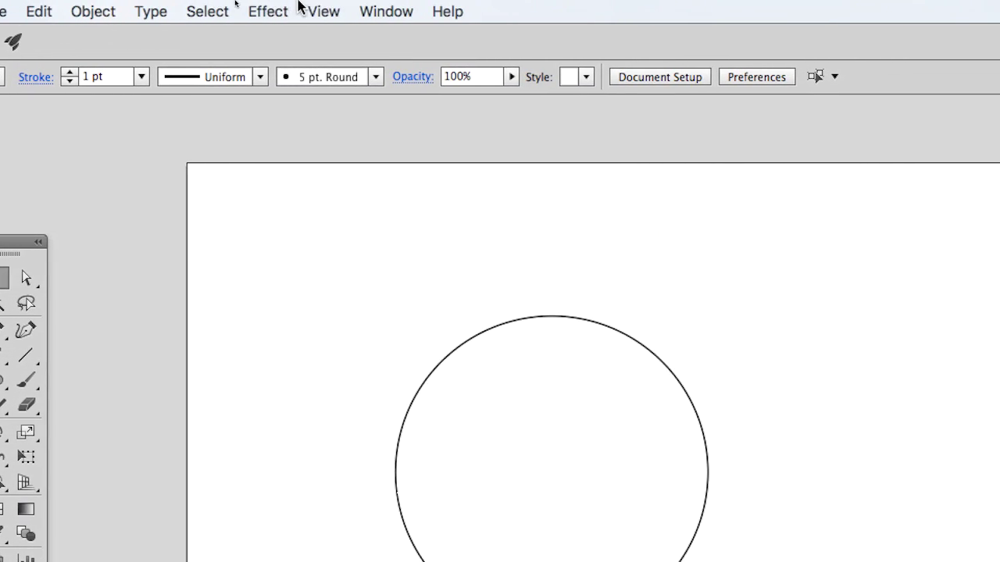
pyautogui.click(399, 0)
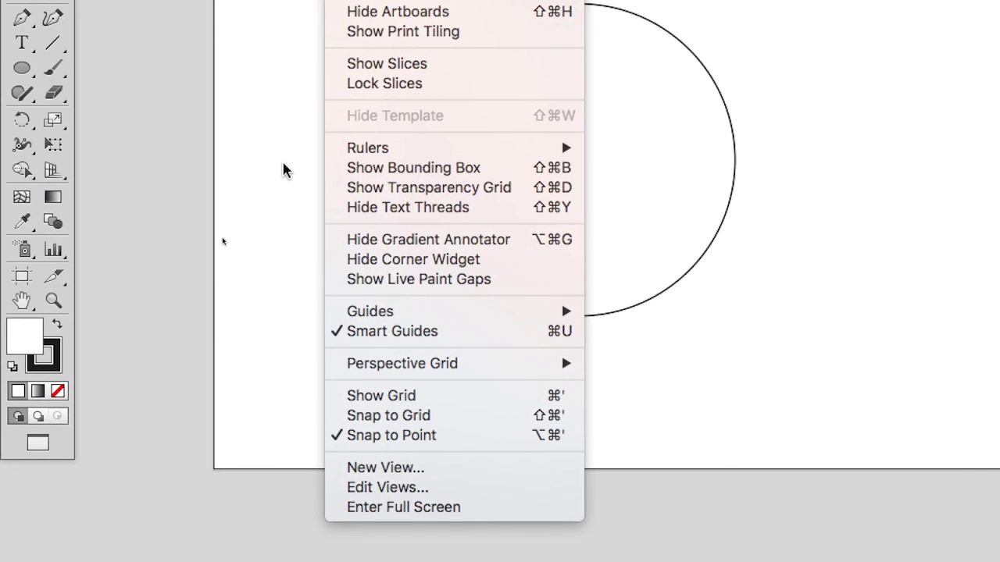
pyautogui.click(217, 212)
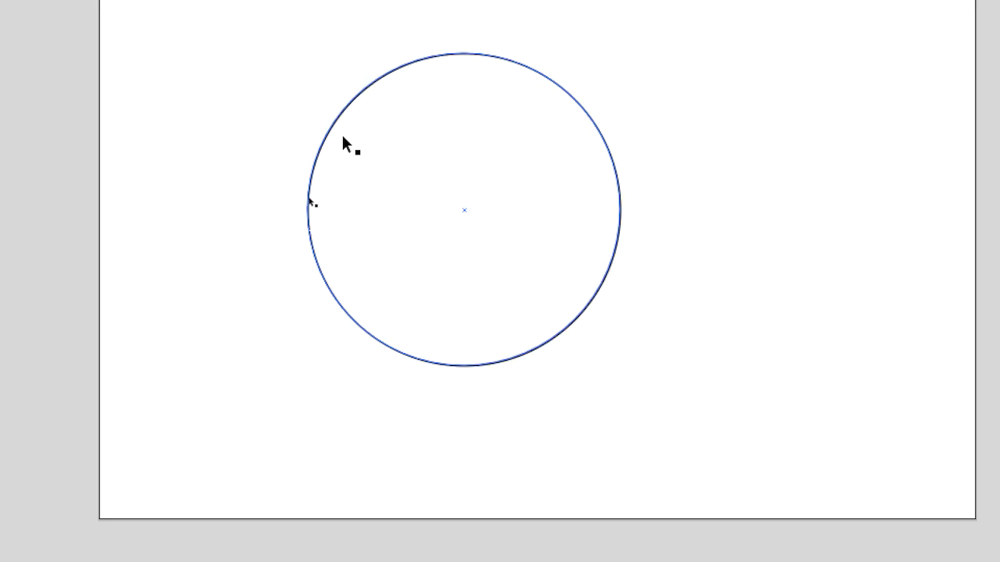
pyautogui.click(341, 125)
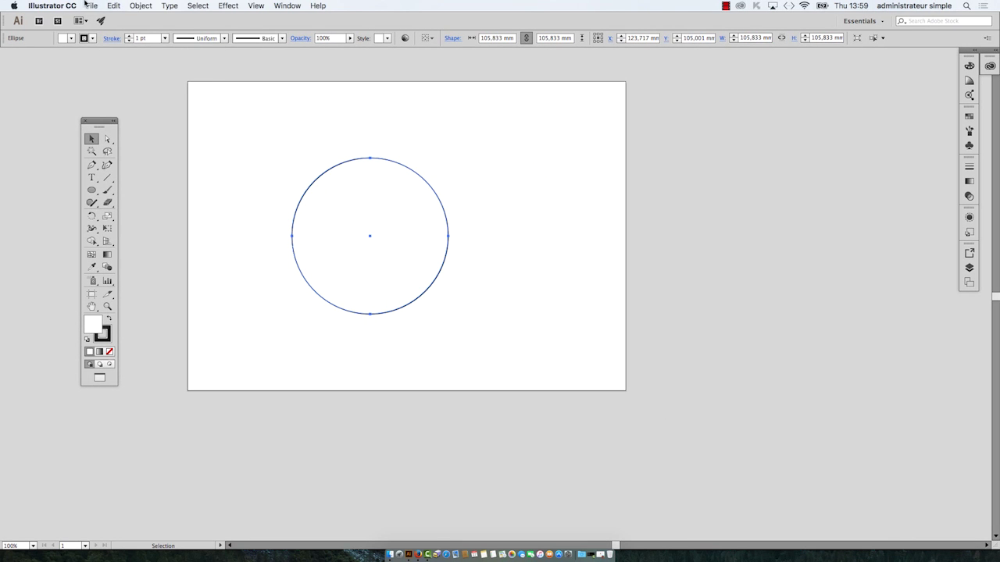
# Attempt Save As with the name appearance-01, then dismiss the options dialog.
pyautogui.click(91, 5)
pyautogui.click(133, 94)
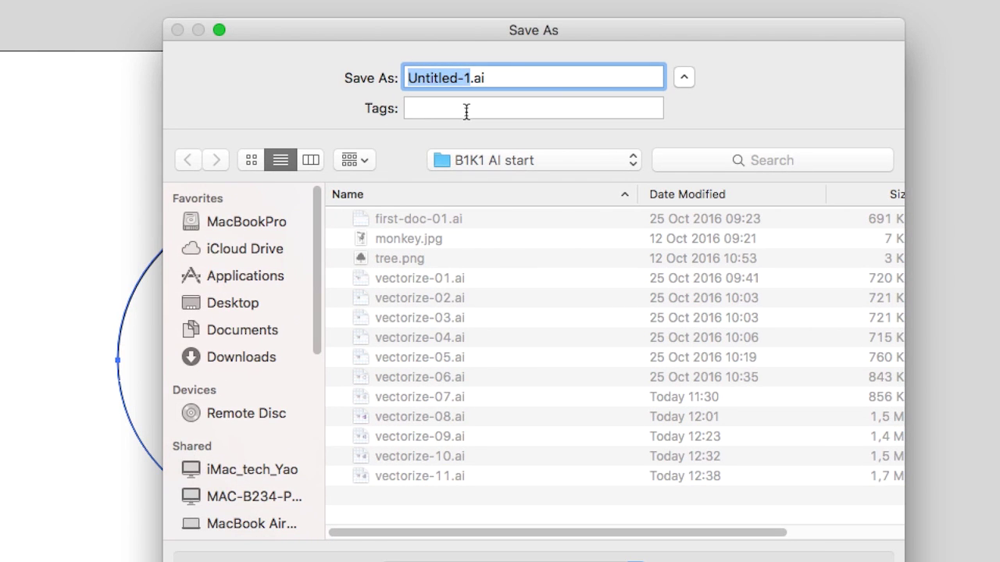
pyautogui.write('appearanec')
pyautogui.press('BackSpace')
pyautogui.press('BackSpace')
pyautogui.write('ce-01')
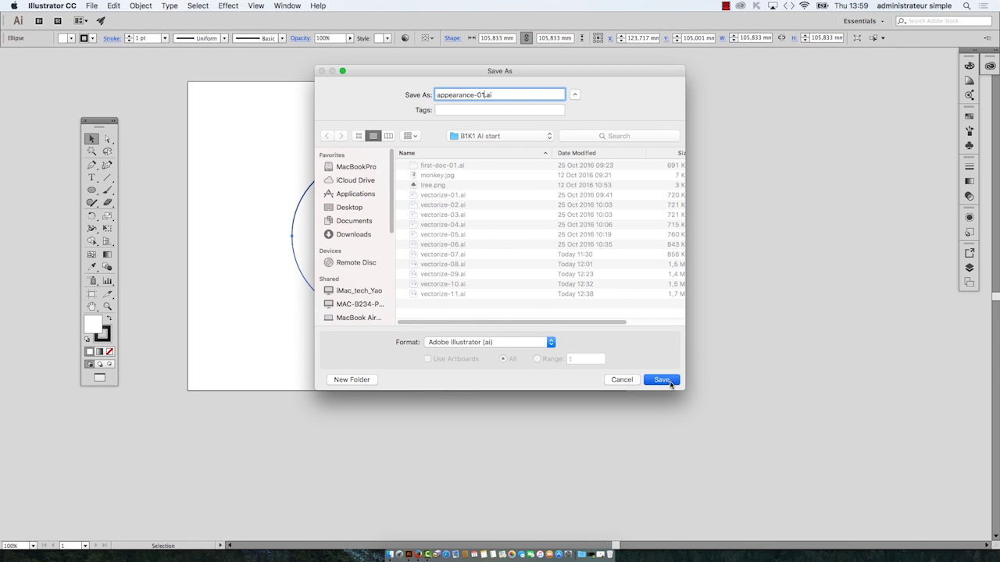
pyautogui.press('Return')
pyautogui.click(547, 430)
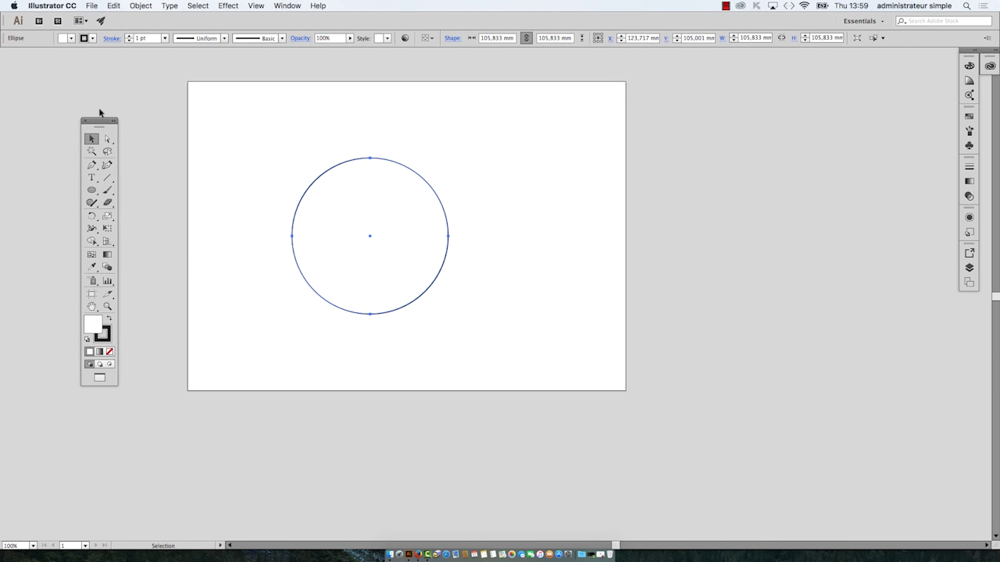
# Save the file as appearance-01.ai and accept the default Illustrator options.
pyautogui.click(92, 5)
pyautogui.click(109, 93)
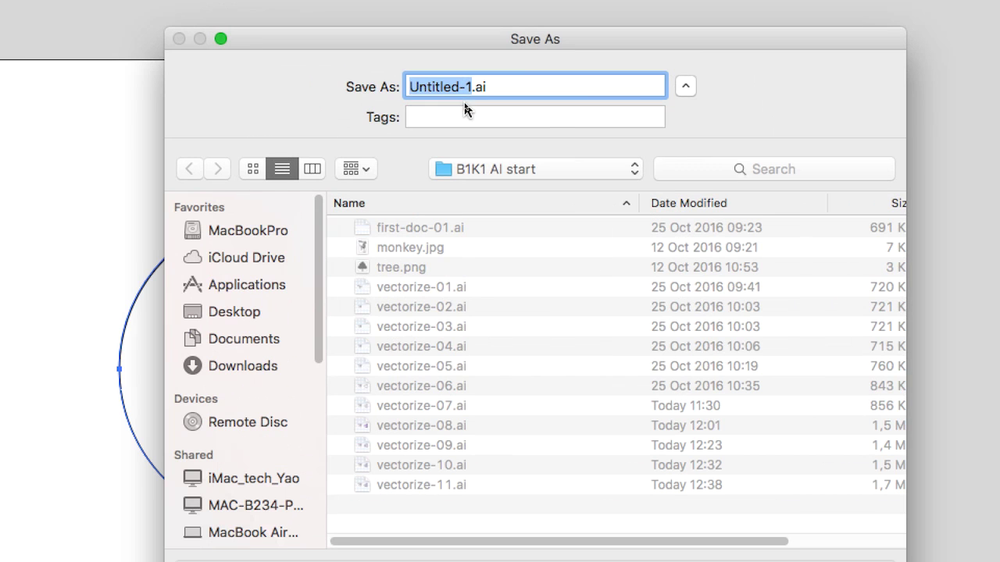
pyautogui.write('appearn')
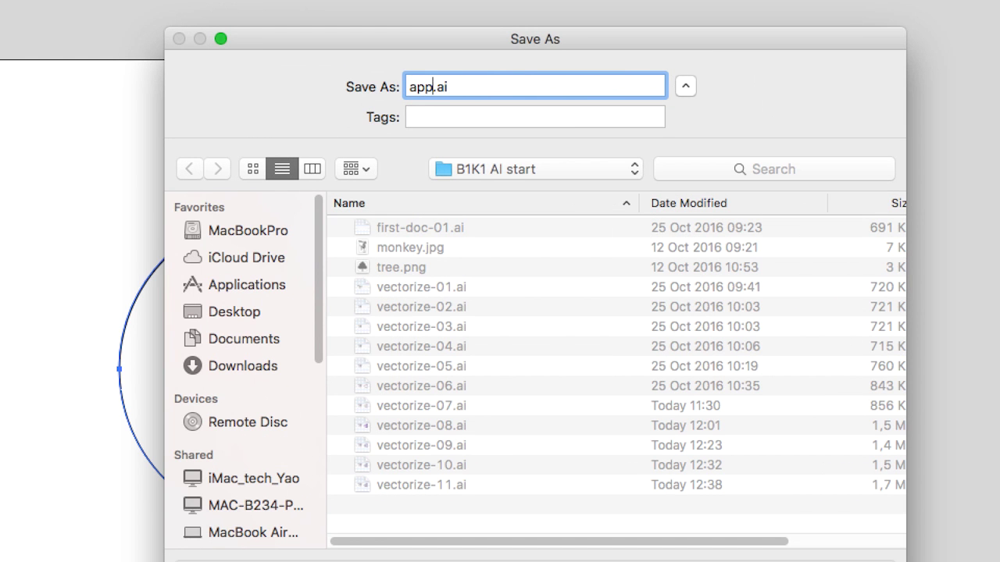
pyautogui.press('BackSpace')
pyautogui.press('BackSpace')
pyautogui.write('rance-01')
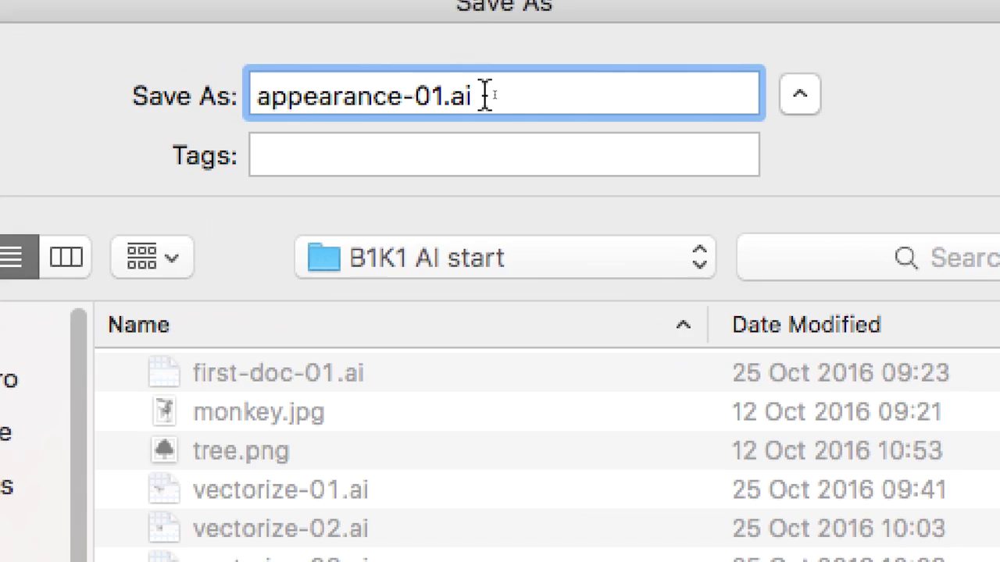
pyautogui.moveTo(456, 89); pyautogui.dragTo(430, 88)
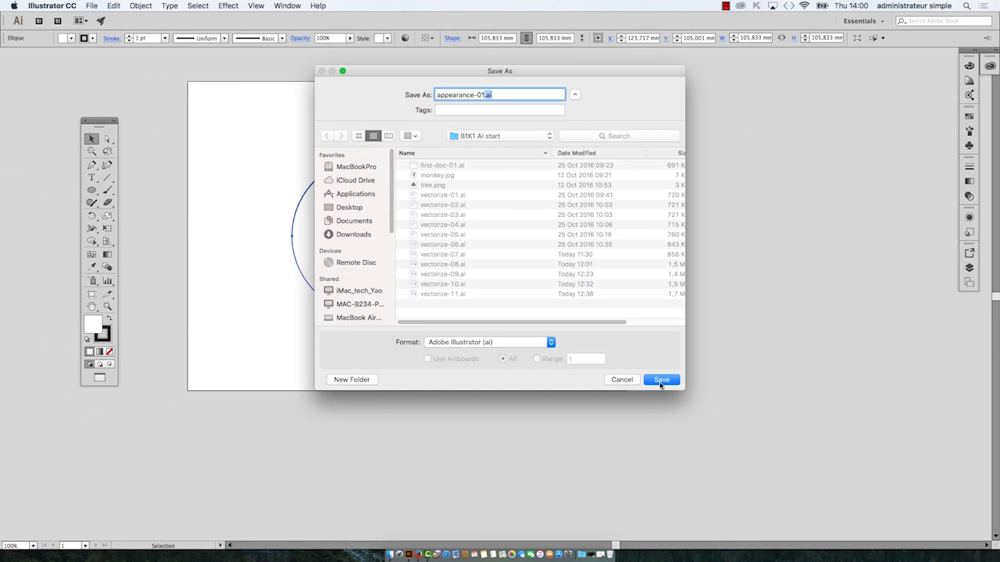
pyautogui.click(662, 381)
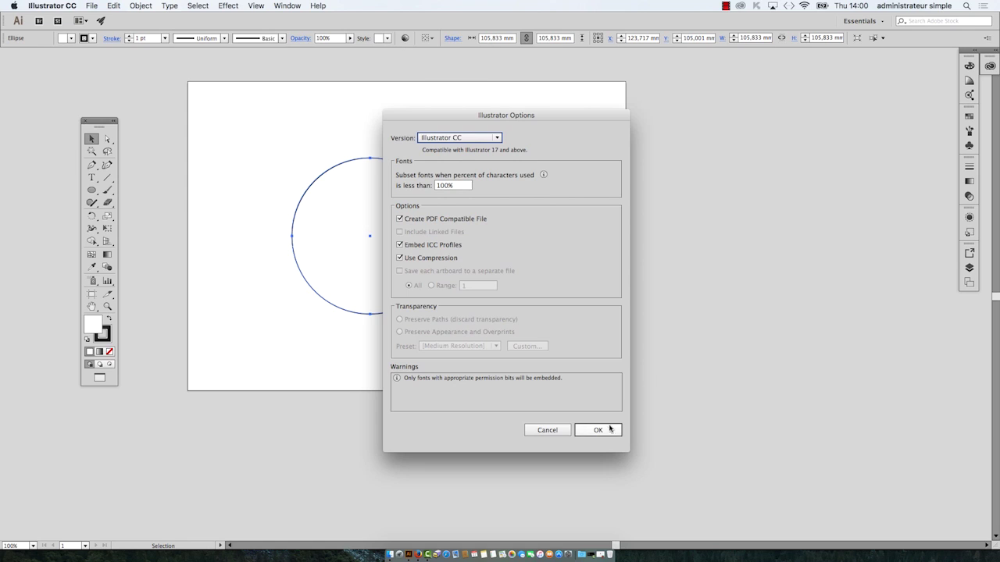
pyautogui.click(602, 430)
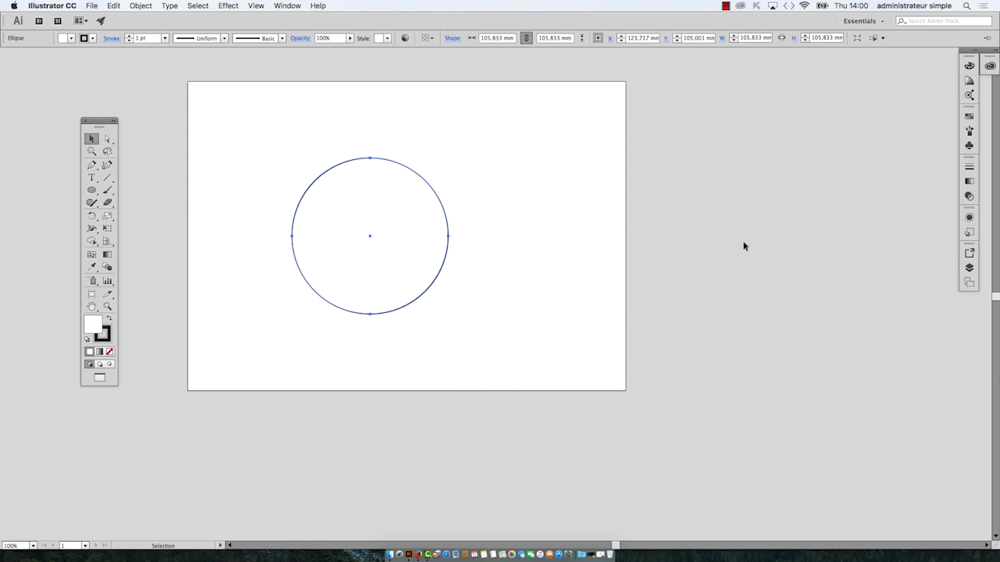